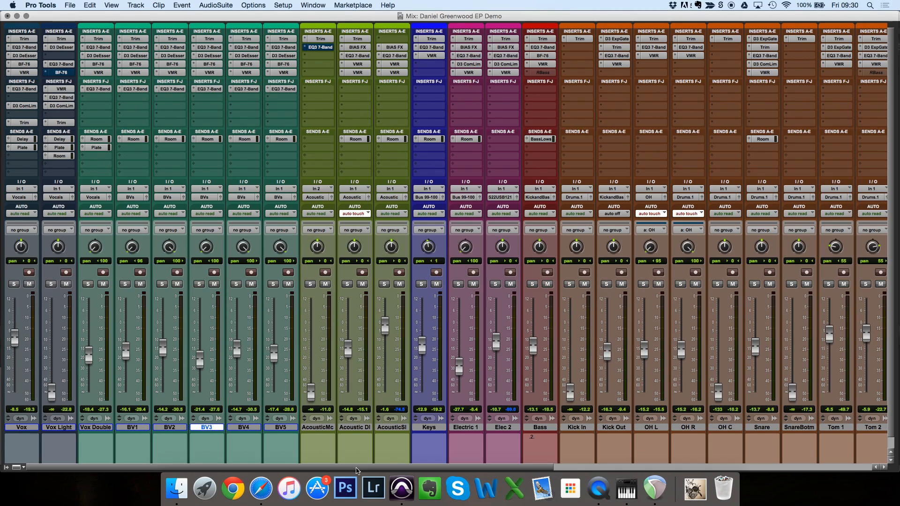
Step: Switch to the Edit window and play the opening vocal section from about 0:27, stopping after about eleven seconds
key(super+equal)
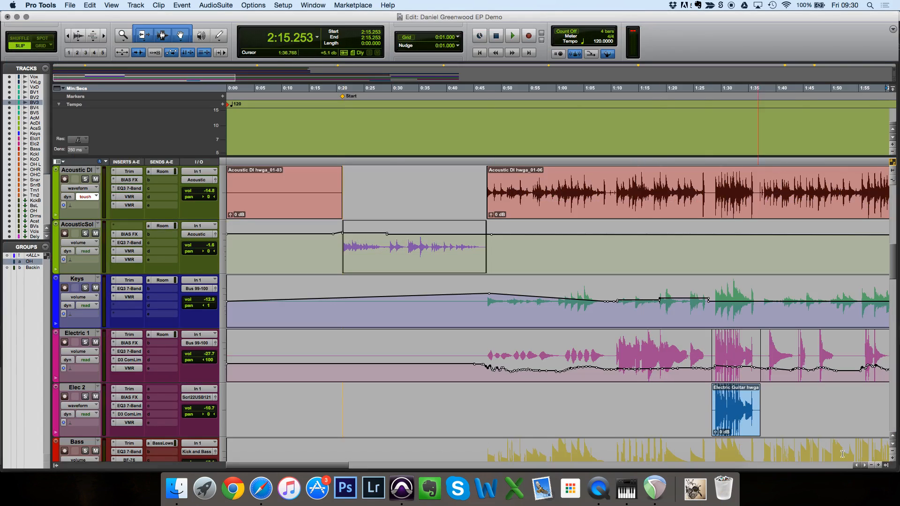
click(871, 466)
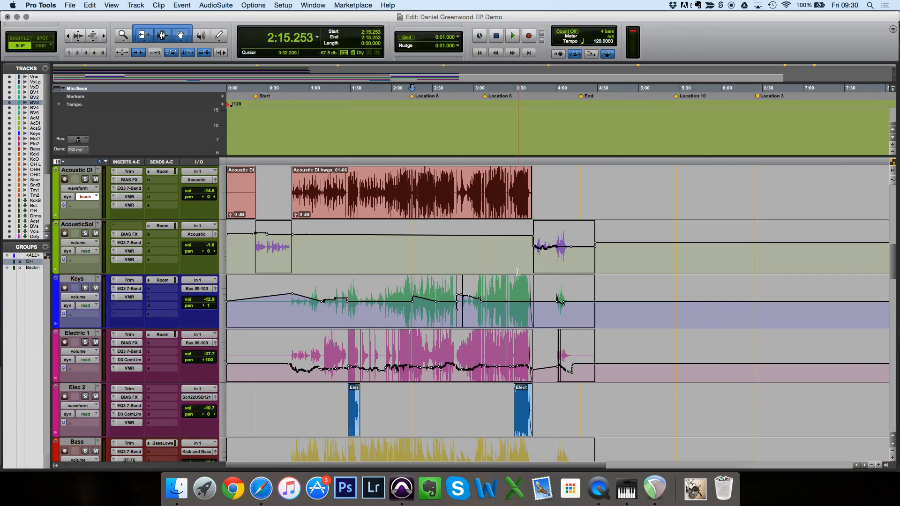
scroll(472, 276, up, 6)
scroll(471, 276, up, 3)
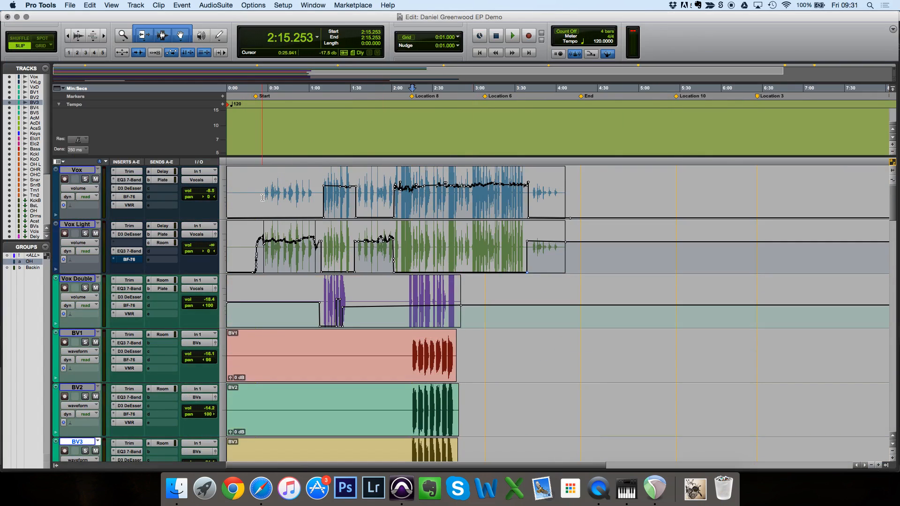
click(878, 465)
click(878, 465)
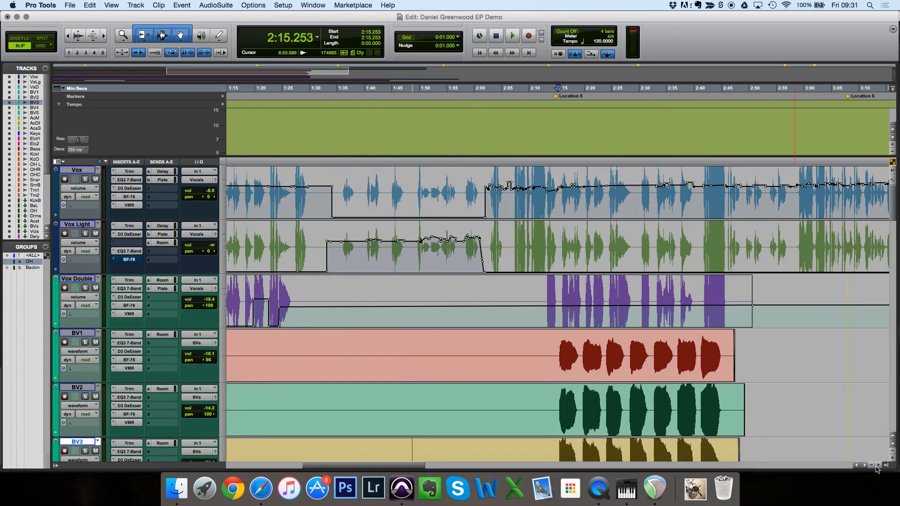
drag(420, 466, 359, 467)
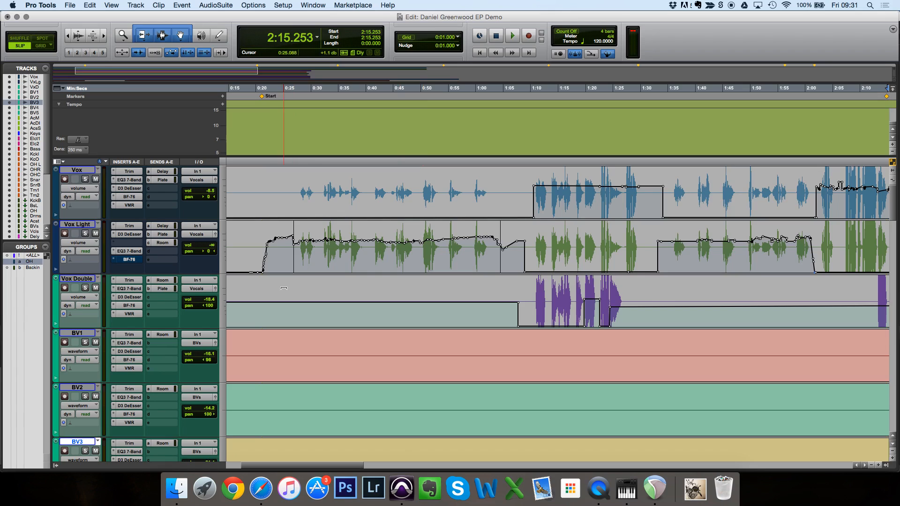
click(295, 296)
key(space)
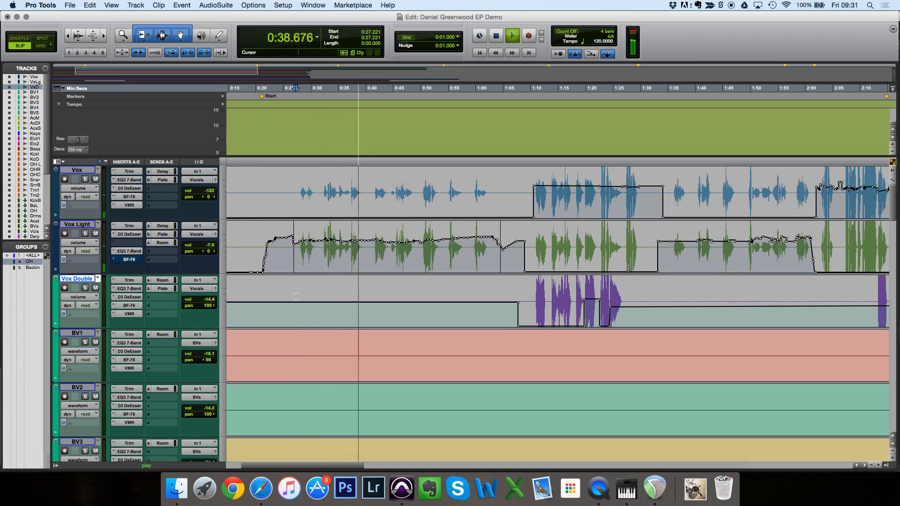
key(space)
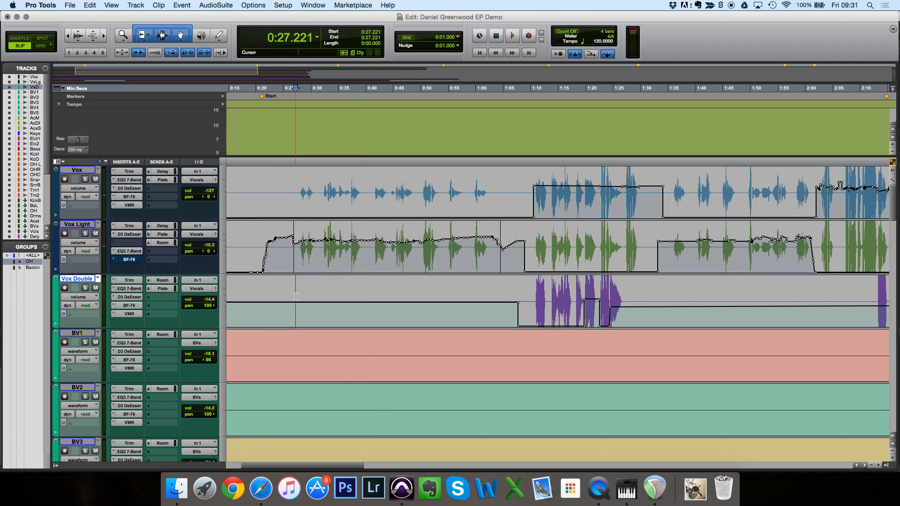
Step: Play the song from about 1:24 at the Bass Lows track, dismissing the CPU error, restarting playback and stopping past the 1:28–1:35 automation block
drag(346, 466, 378, 463)
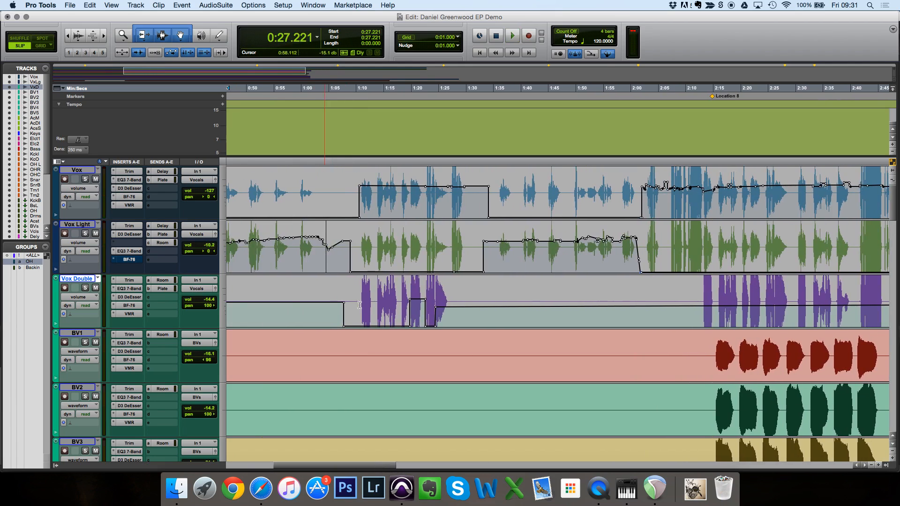
scroll(414, 306, down, 10)
scroll(414, 306, down, 2)
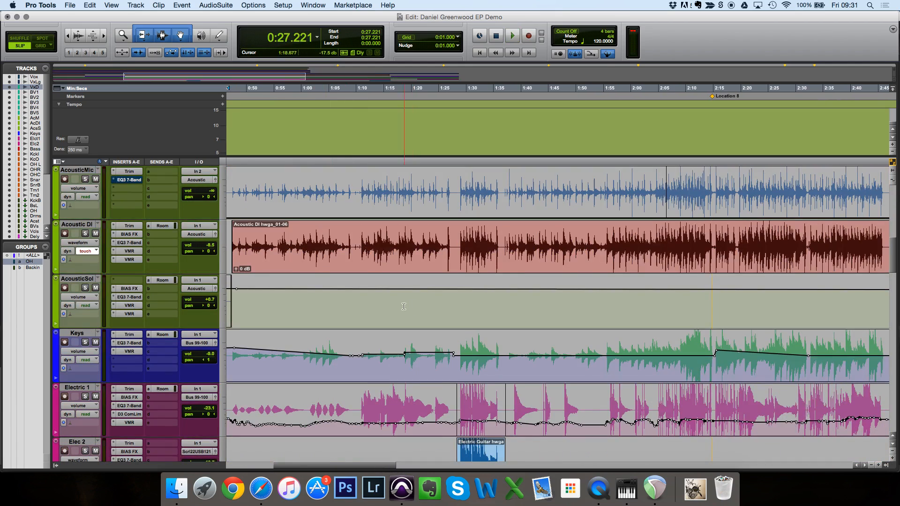
scroll(336, 392, down, 2)
scroll(337, 391, down, 14)
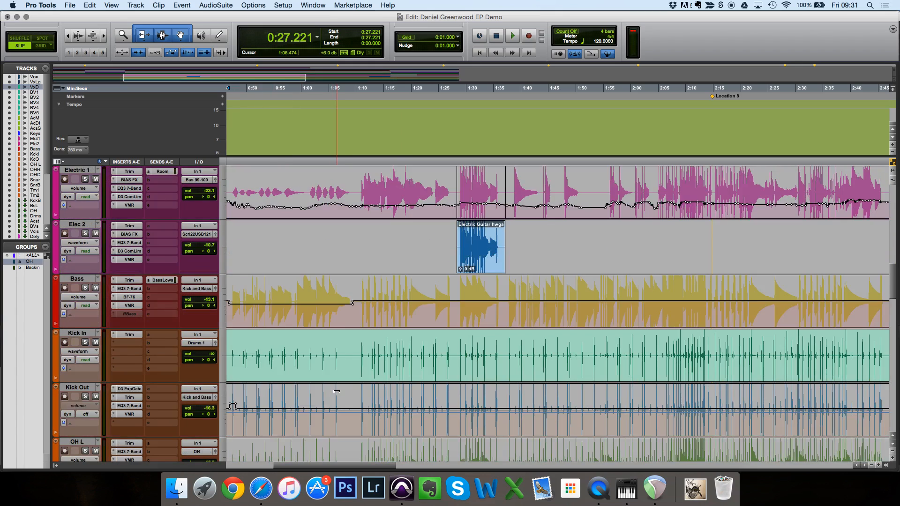
scroll(338, 390, down, 3)
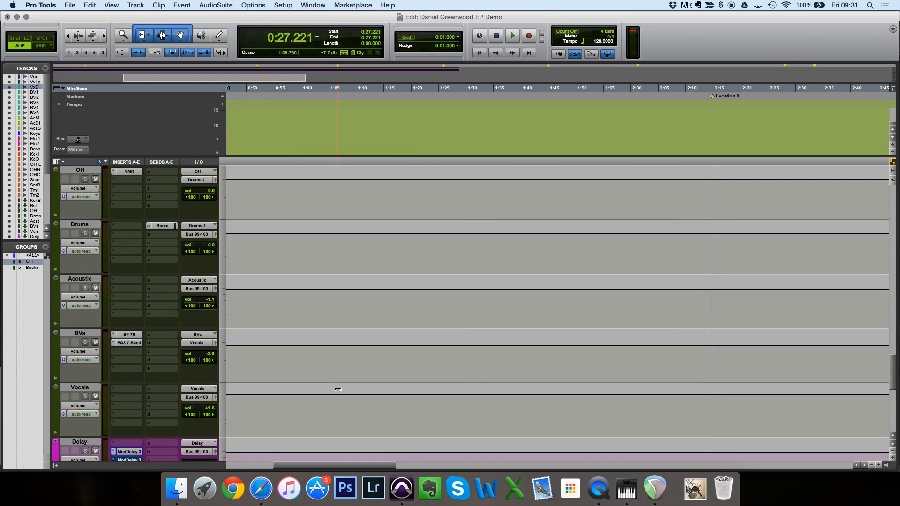
scroll(337, 421, up, 4)
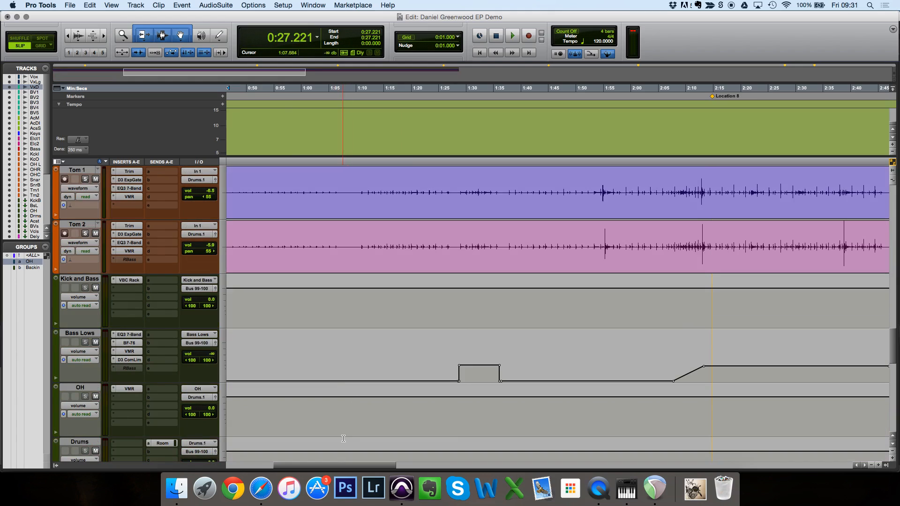
click(437, 359)
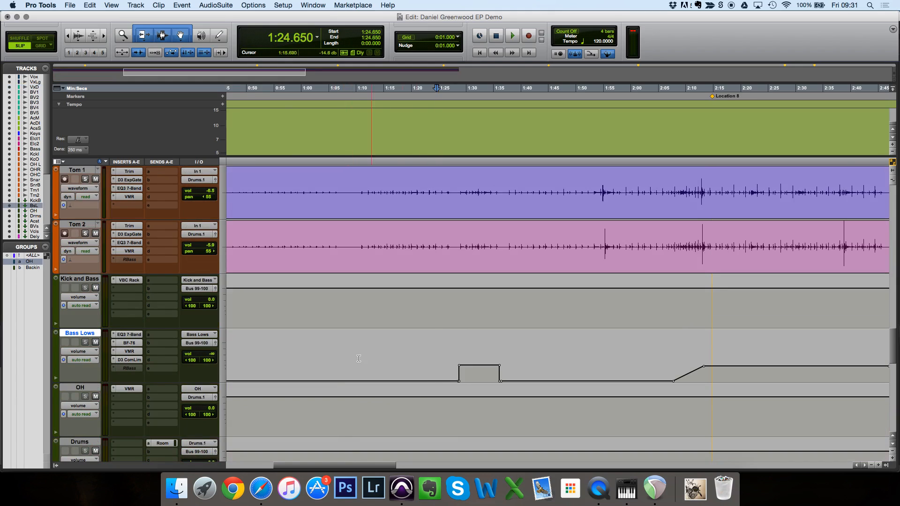
key(space)
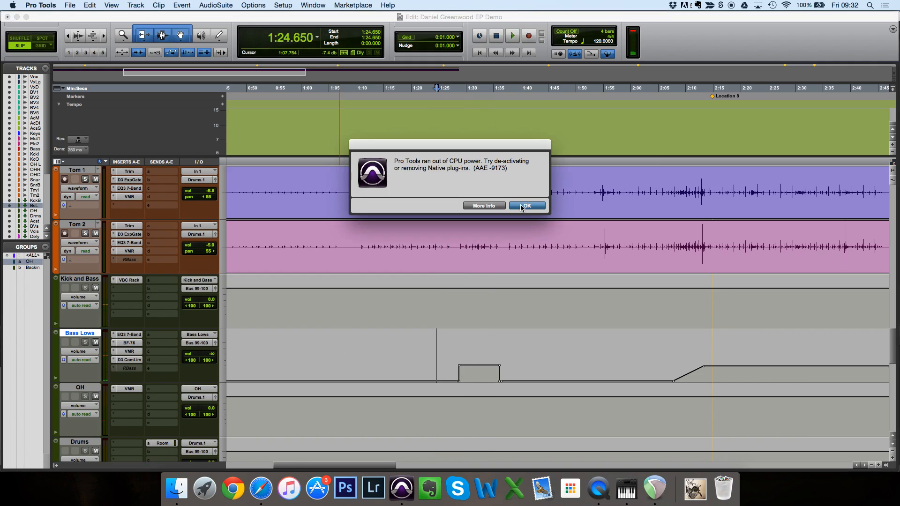
click(523, 207)
key(space)
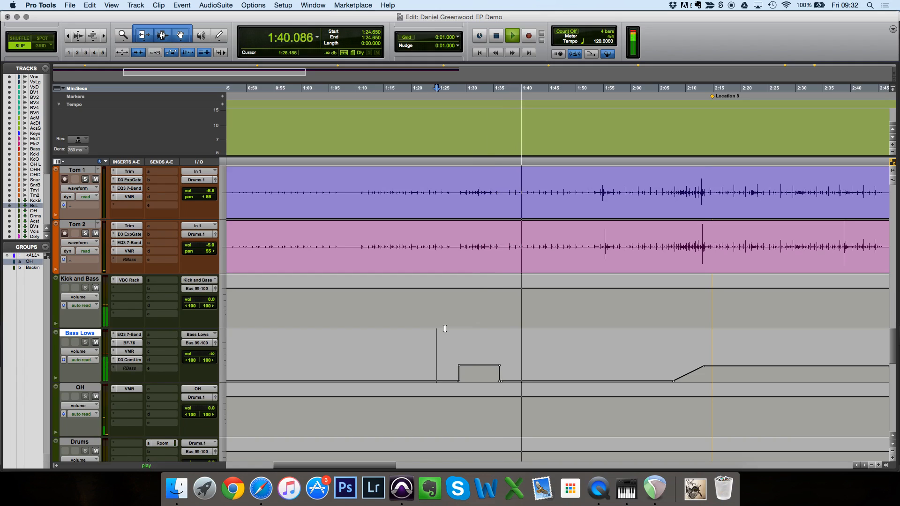
key(space)
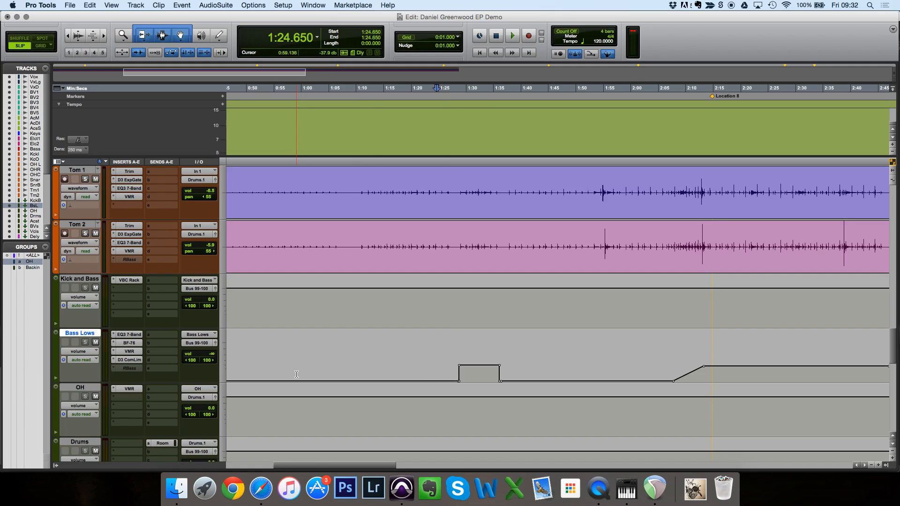
Step: Inspect the EQ3 7-Band on the Bass Lows track and the Bass track's send to Bass Lows in the Mix window, closing both
click(135, 336)
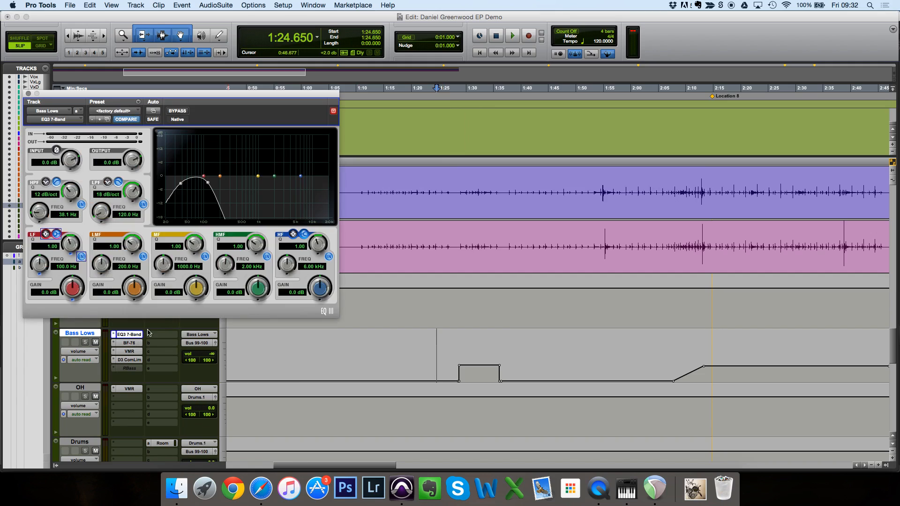
drag(228, 95, 419, 92)
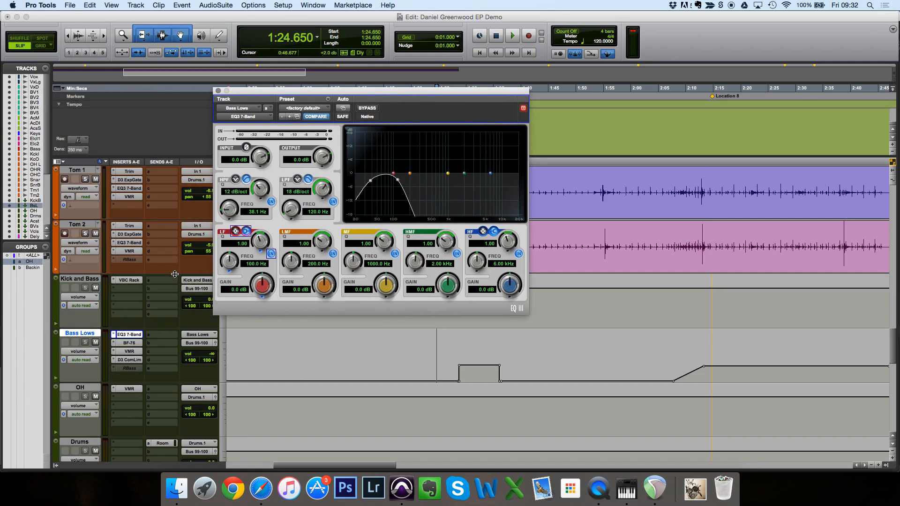
key(super+equal)
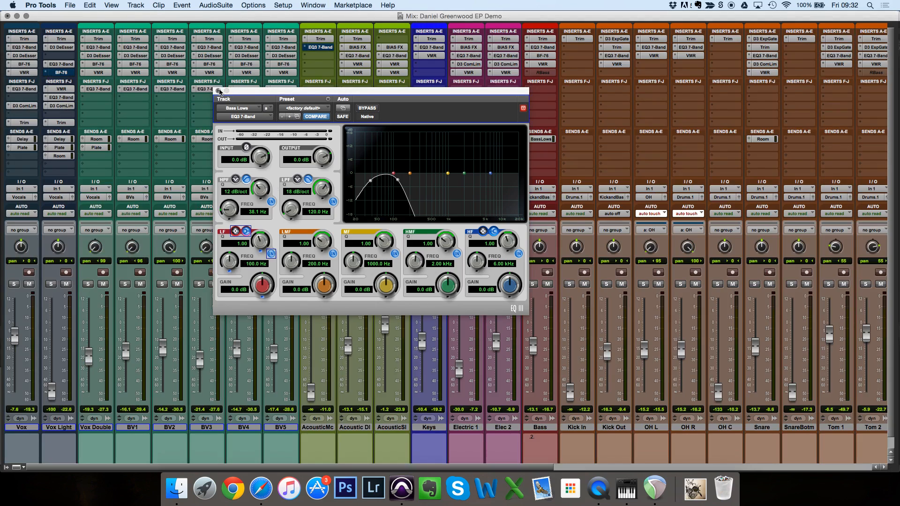
click(219, 91)
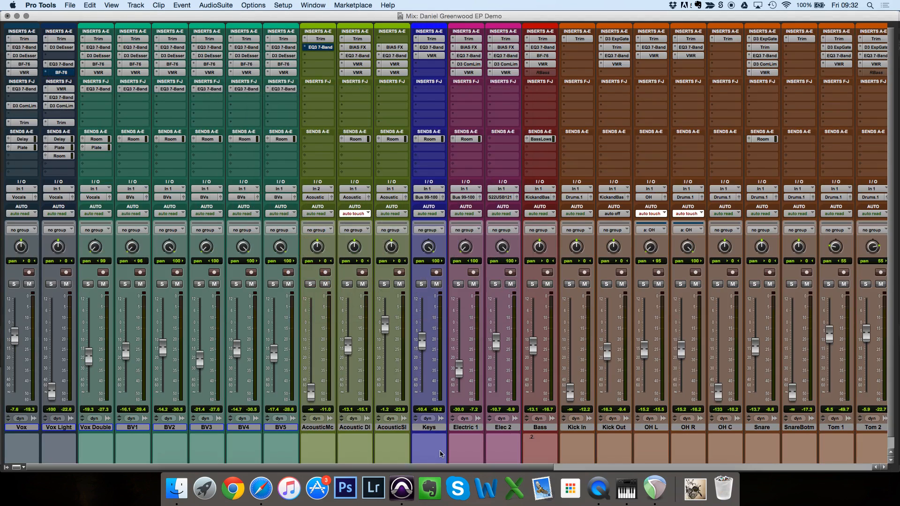
click(541, 141)
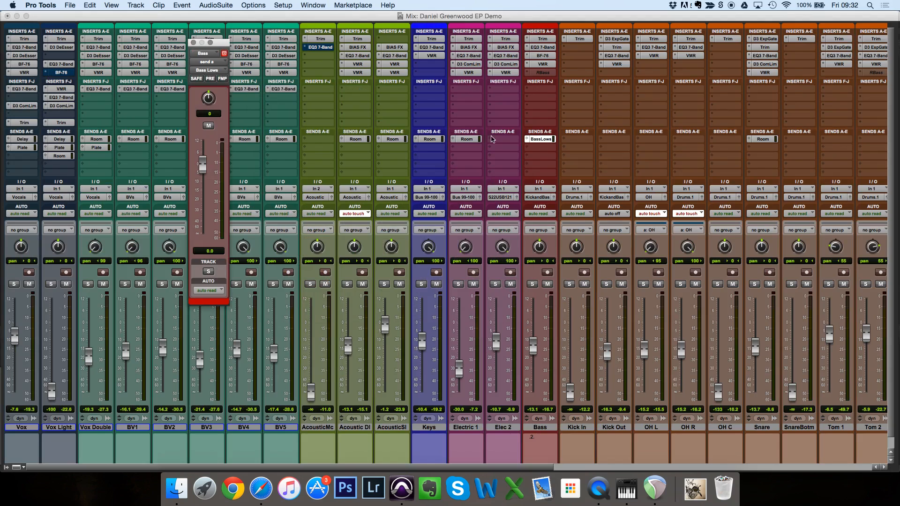
click(194, 42)
Step: Examine the Bass Lows plug-in chain in the Mix window: EQ3 7-Band, BF-76, the VMR rack's modules and D3 ComLim
scroll(538, 470, right, 2)
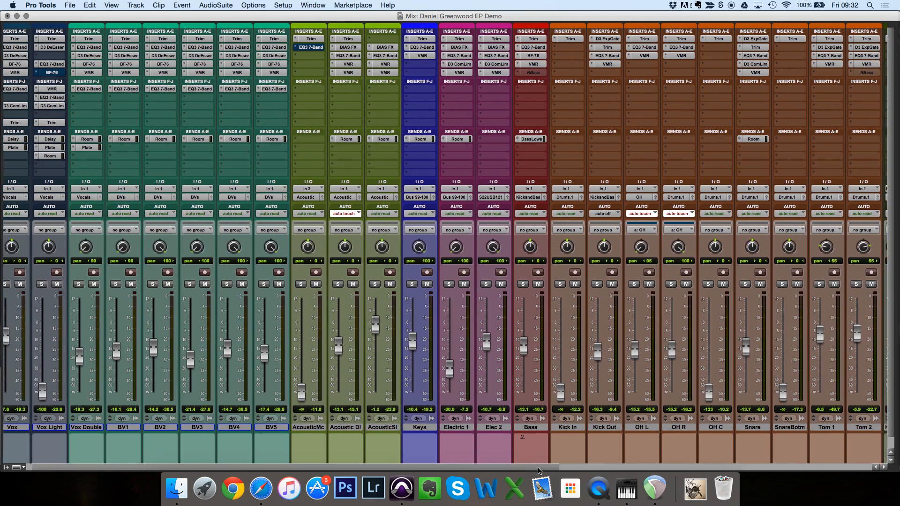
scroll(538, 470, right, 10)
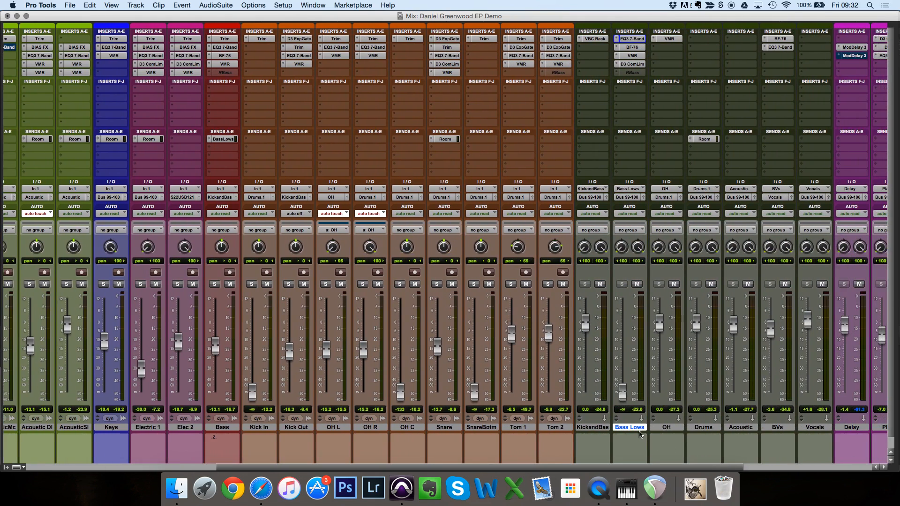
click(640, 39)
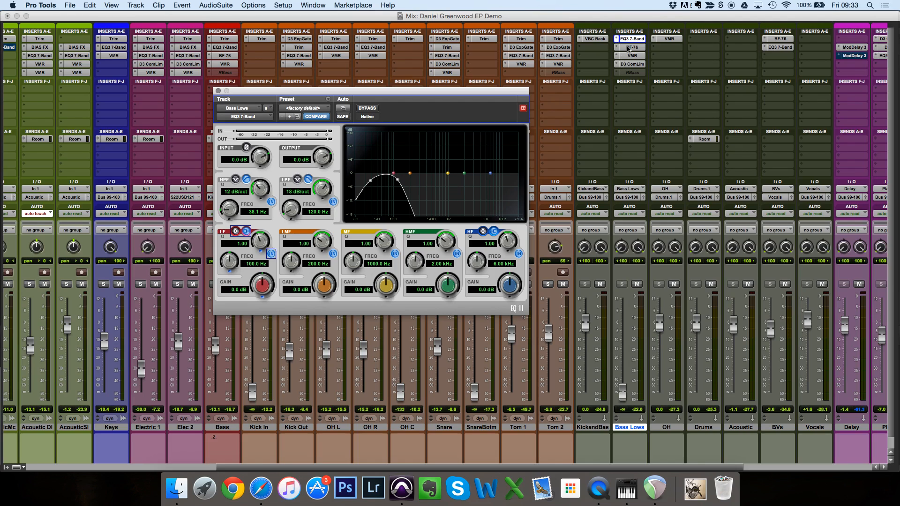
click(630, 47)
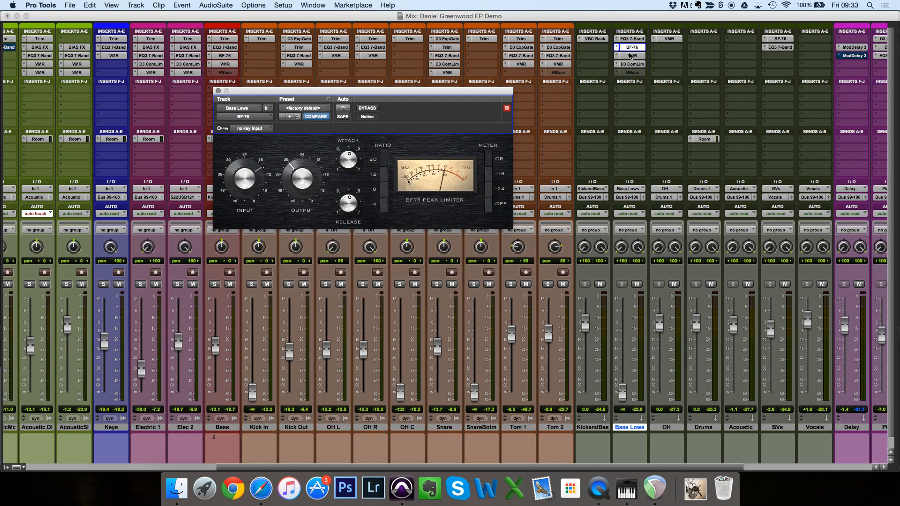
click(631, 56)
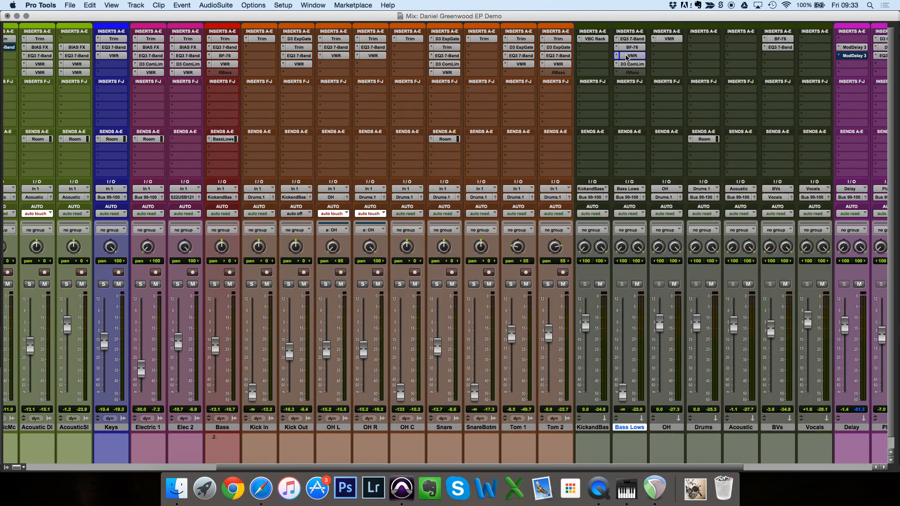
click(628, 56)
drag(498, 92, 388, 92)
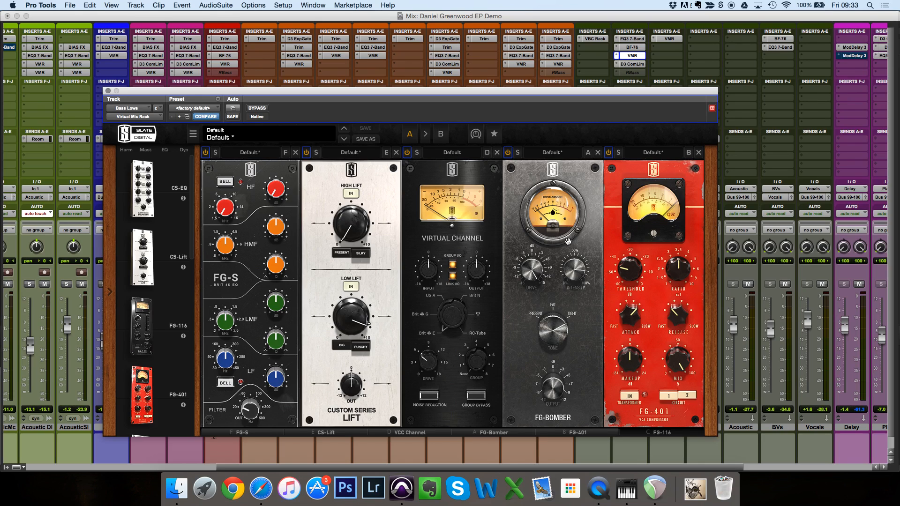
click(654, 436)
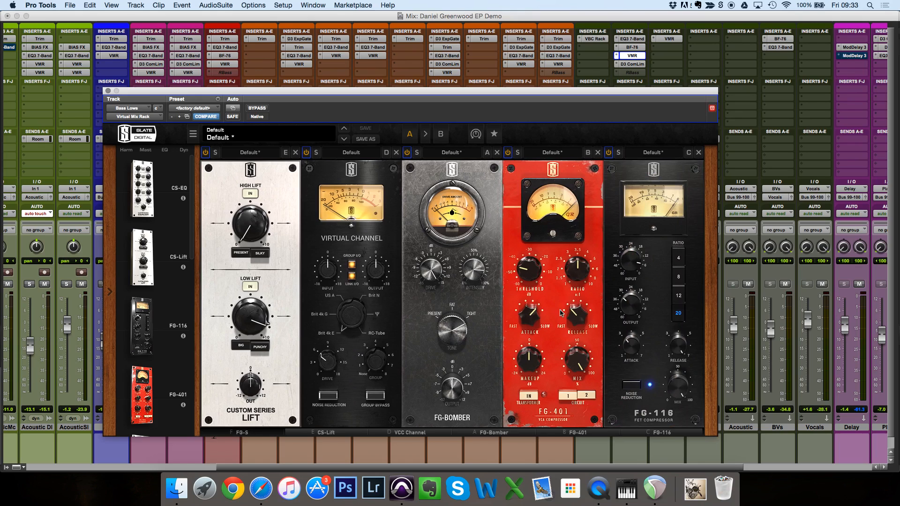
click(630, 65)
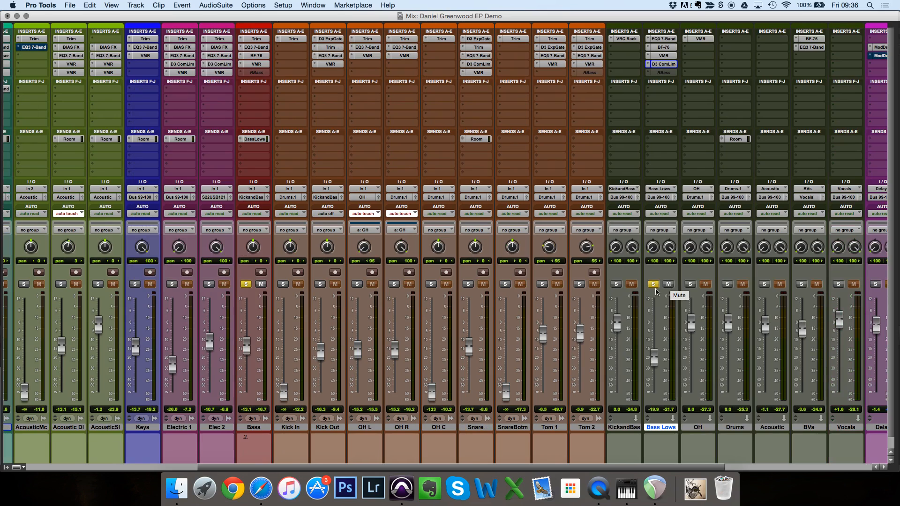
Step: Play the soloed Bass and Bass Lows tracks from about 1:29, follow the playback in the Edit window and stop it
key(space)
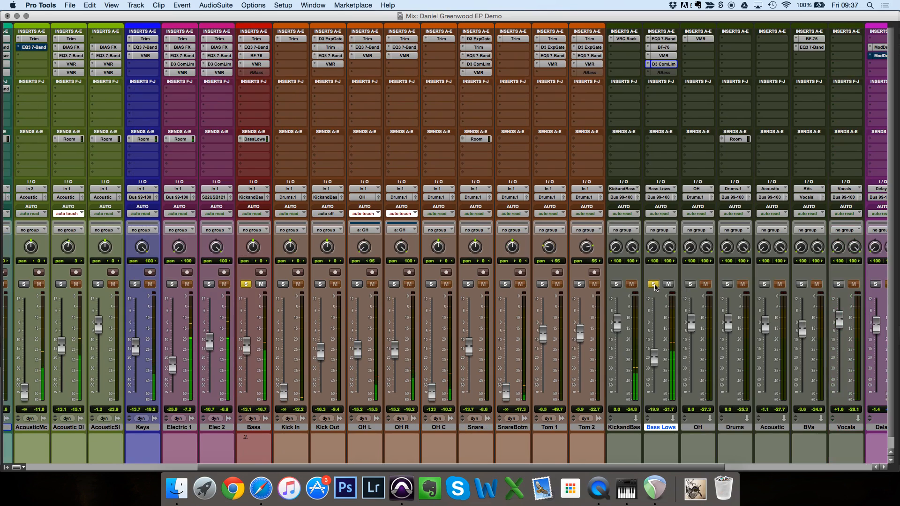
key(super+equal)
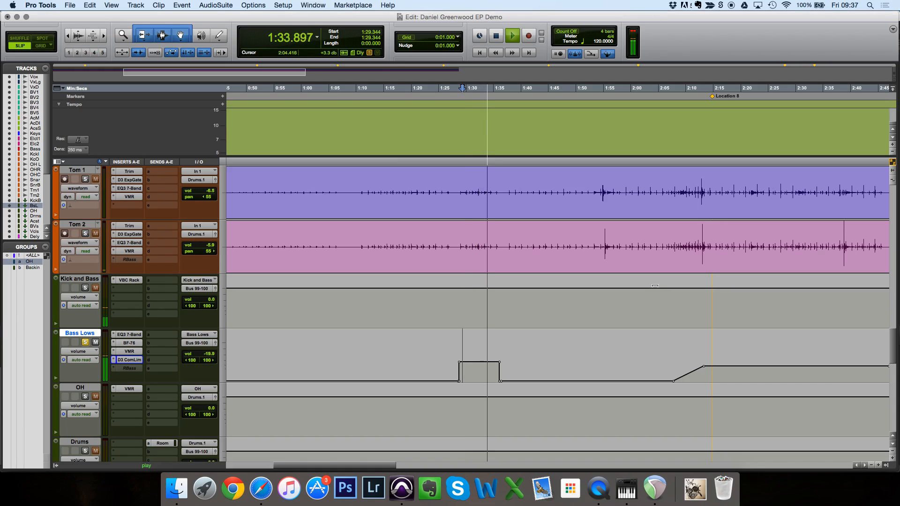
key(space)
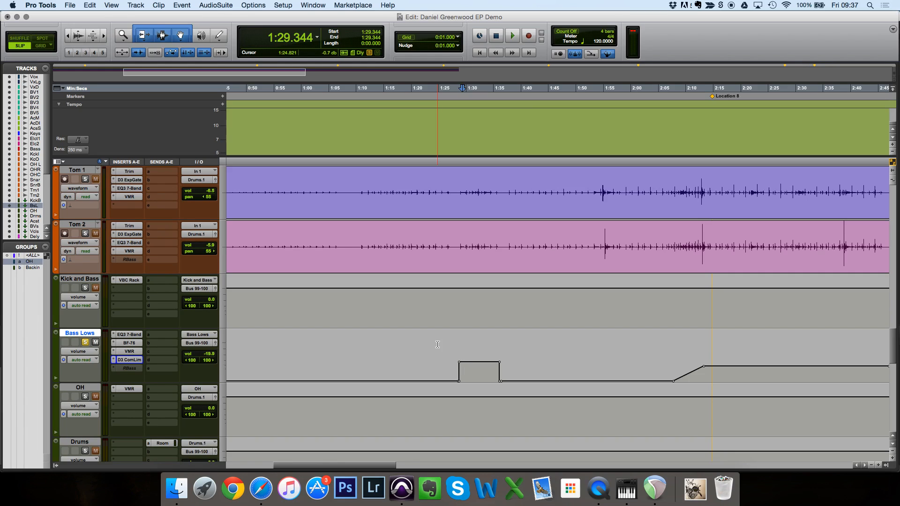
Step: Place the playback cursor at about 1:25, solo Kick and Bass, and raise then lower the Bass Lows volume automation between about 1:28 and 1:35
click(439, 344)
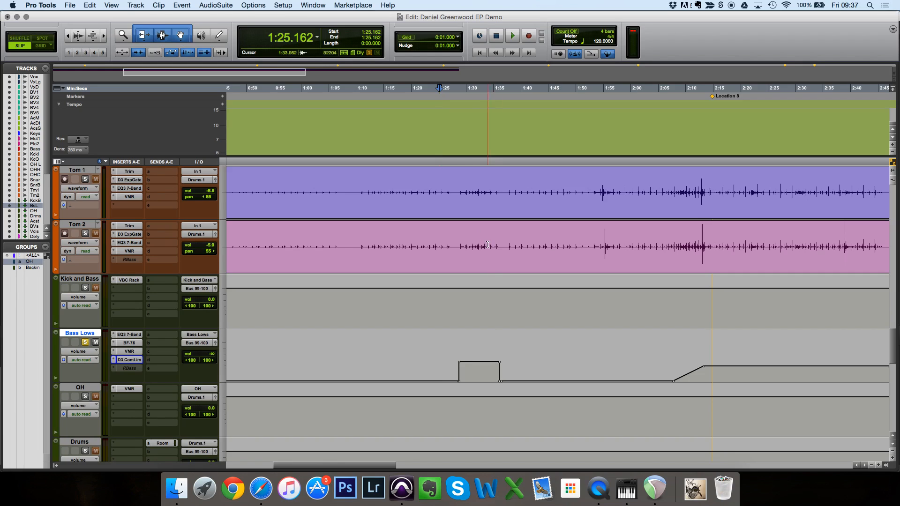
click(84, 288)
drag(476, 345, 476, 333)
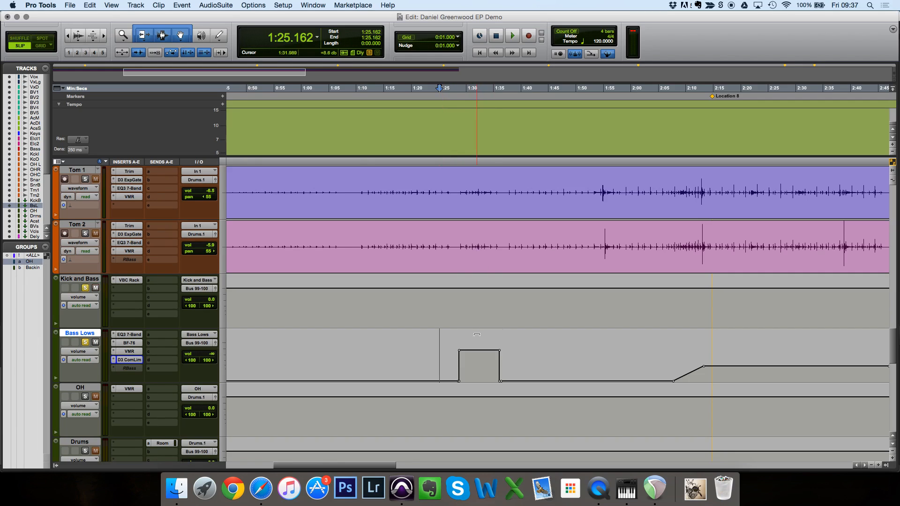
drag(477, 335, 477, 361)
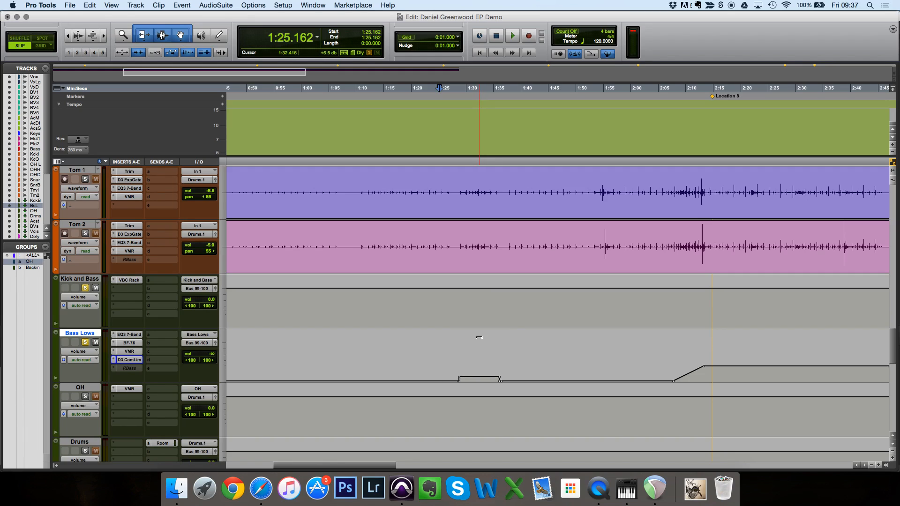
Step: Raise the Bass Lows volume automation between about 1:28 and 1:35 to -0.4 dB and audition it from about 1:27
drag(479, 338, 476, 334)
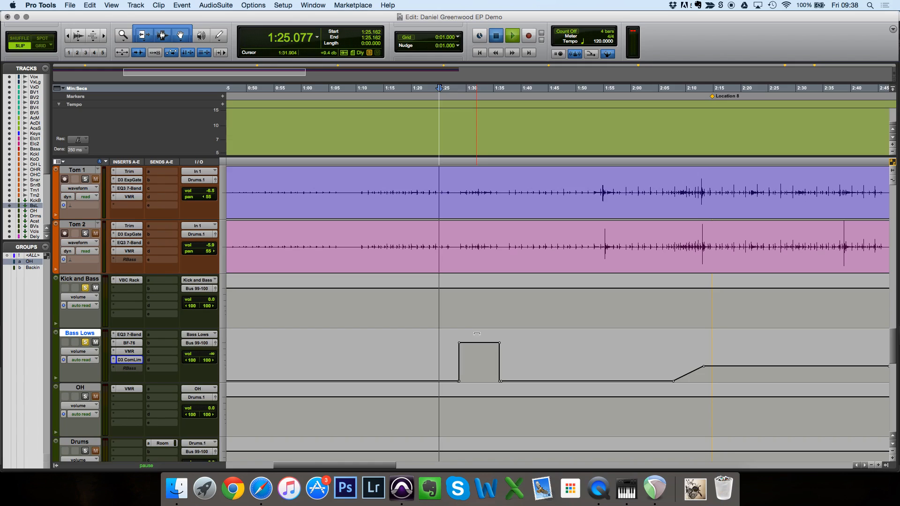
click(448, 346)
key(space)
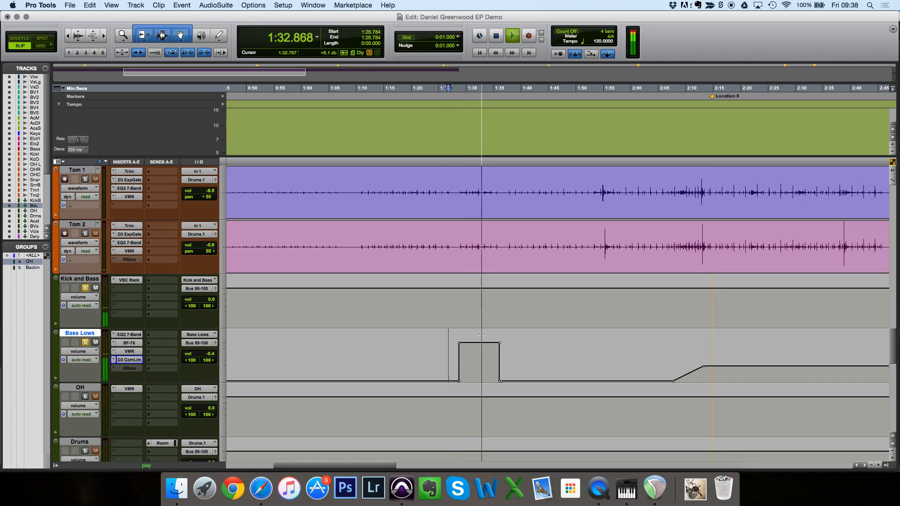
key(space)
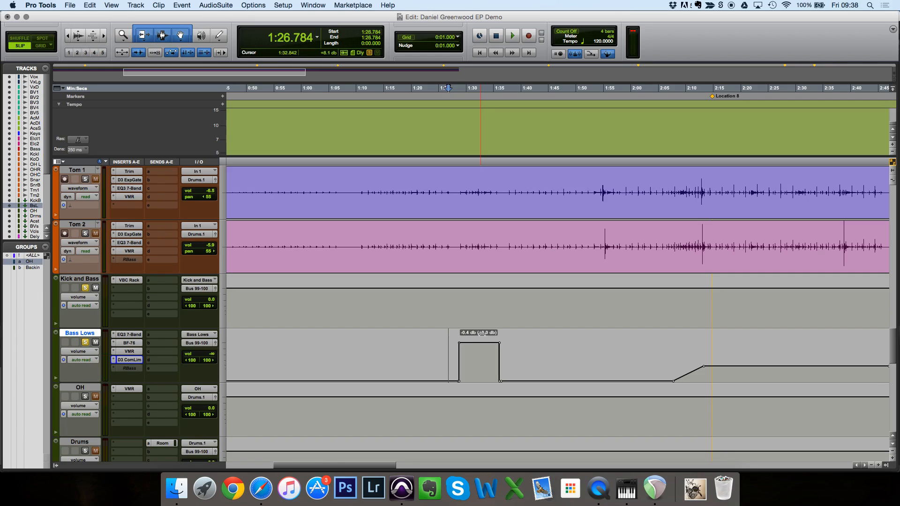
Step: Lower the Bass Lows volume automation between about 1:28 and 1:35 to about -72.7 dB and play the section again
drag(482, 333, 479, 358)
key(space)
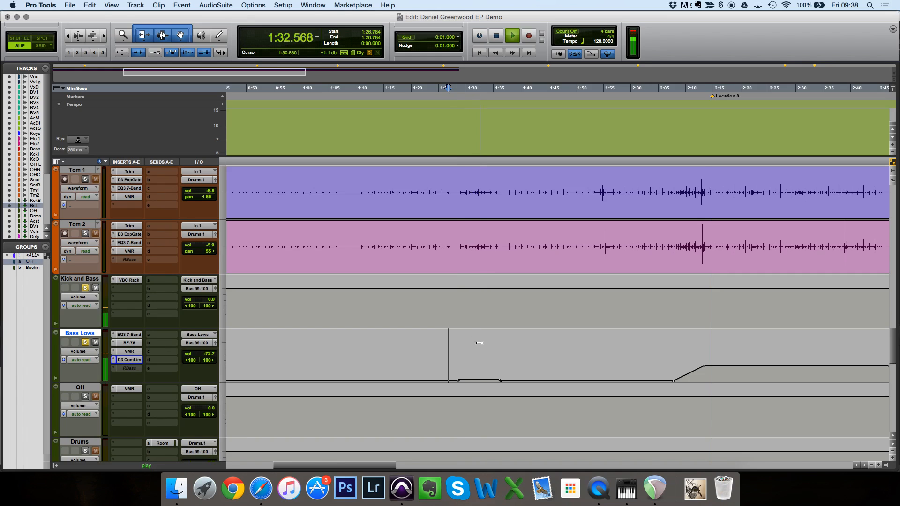
key(space)
Step: Set the Bass Lows volume automation between about 1:28 and 1:35 to -21.9 dB and audition the section
drag(475, 339, 481, 309)
key(space)
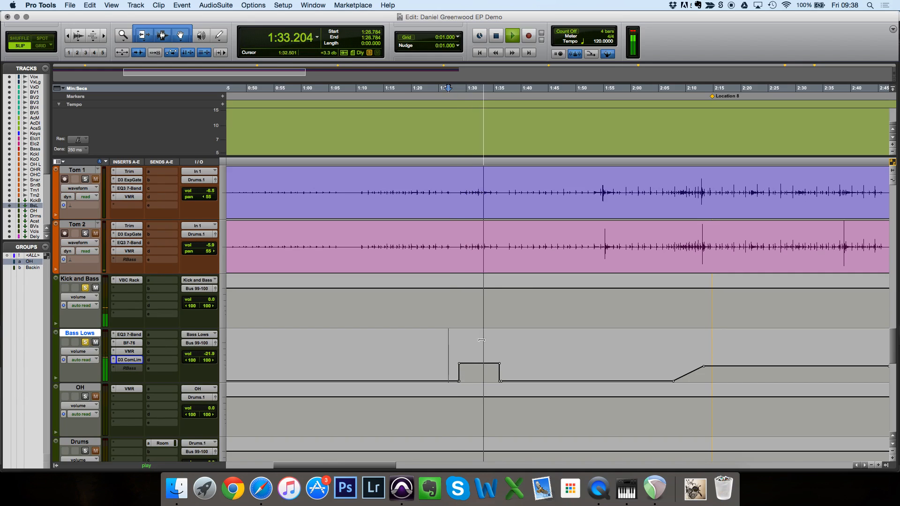
key(space)
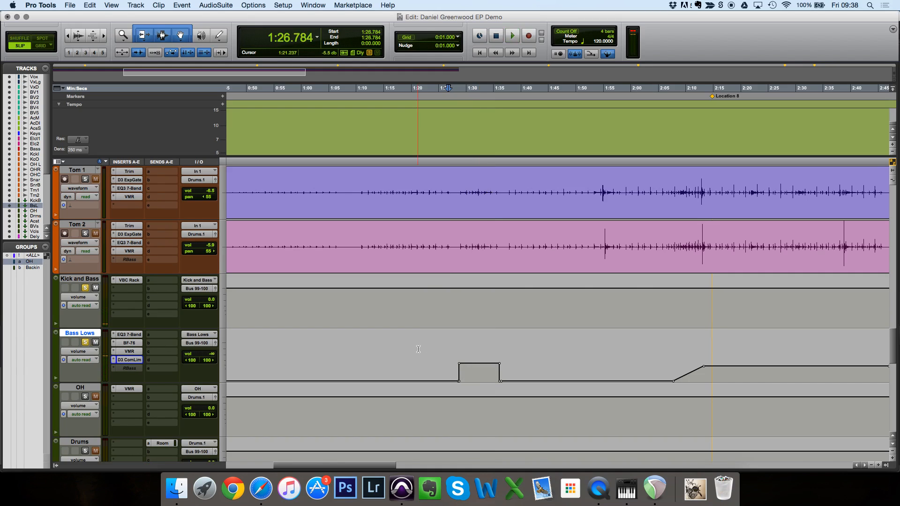
Step: Place the playback cursor at about 1:21 and clear the solos on Kick and Bass, Bass Lows and Bass
click(418, 350)
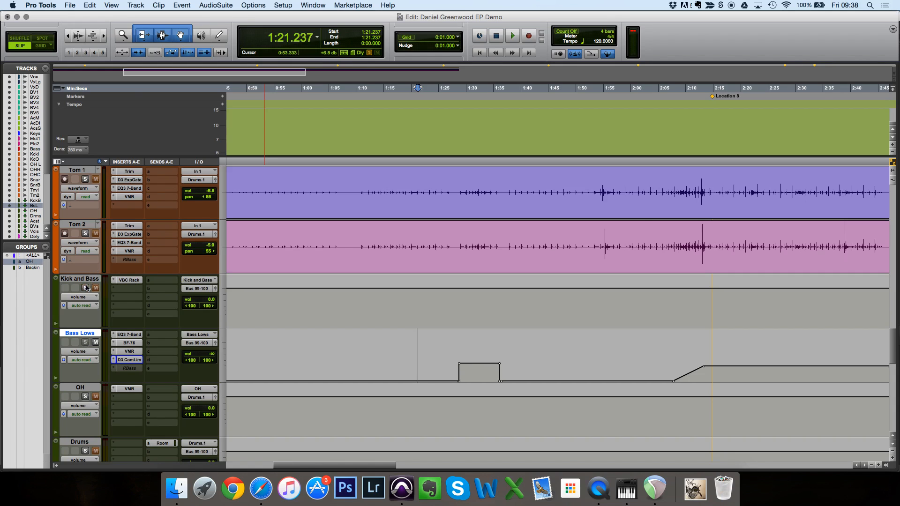
key(super+equal)
click(246, 284)
key(super+equal)
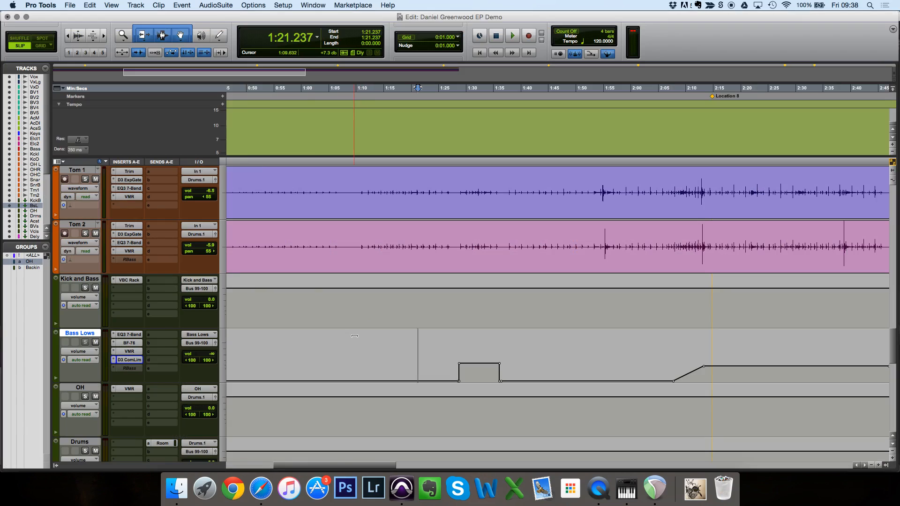
Step: Play the full mix from about 1:08 through the raised Bass Lows section and stop it
click(382, 353)
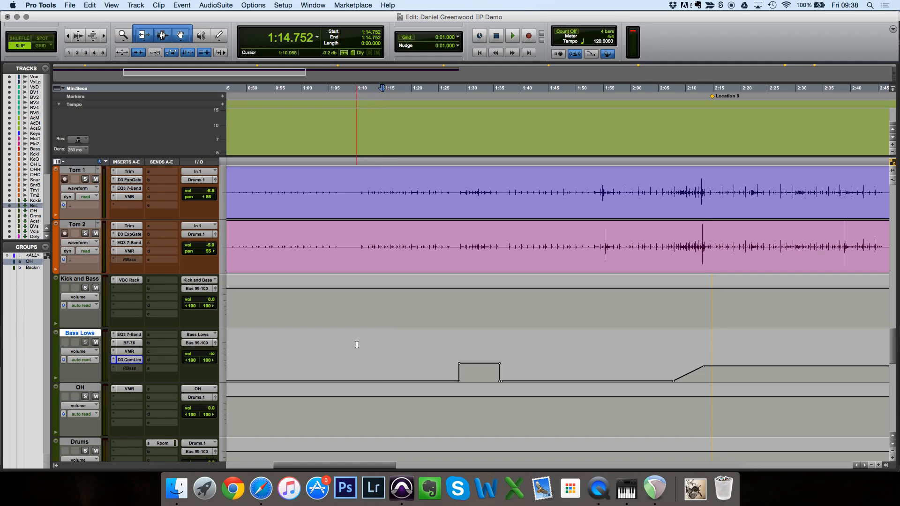
click(346, 362)
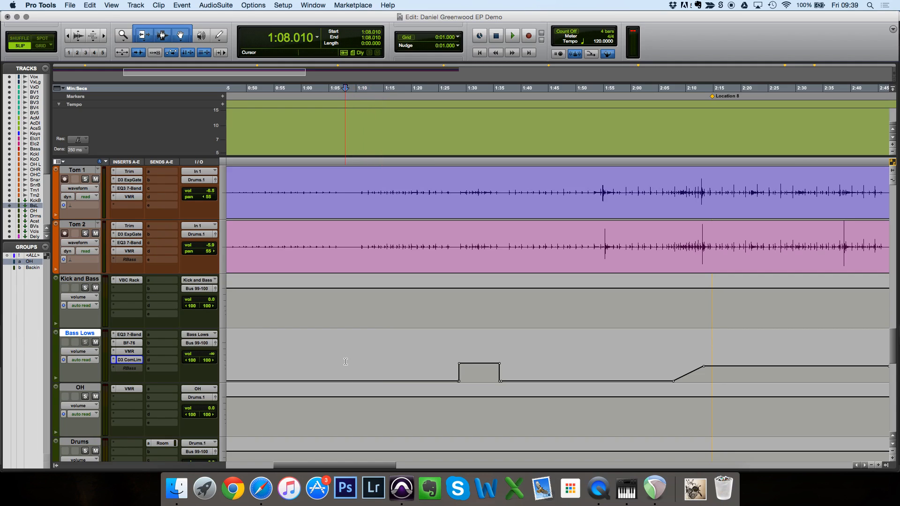
key(space)
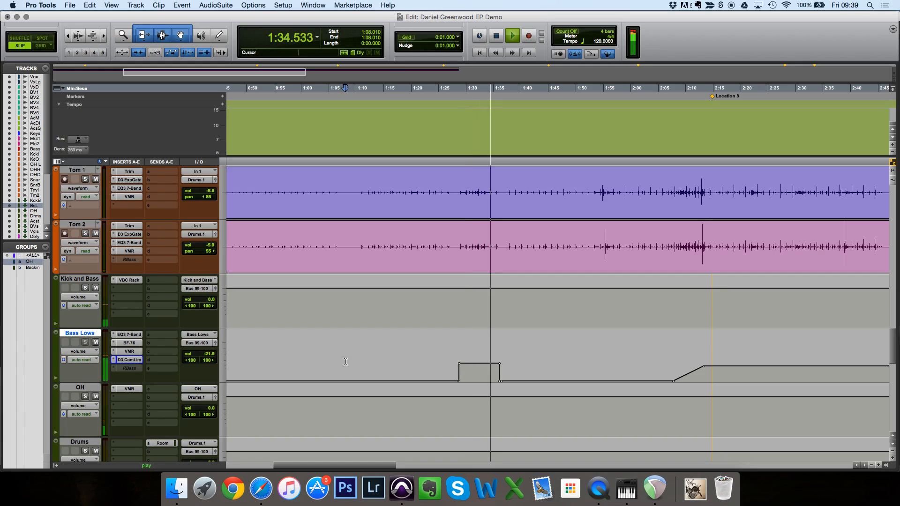
key(space)
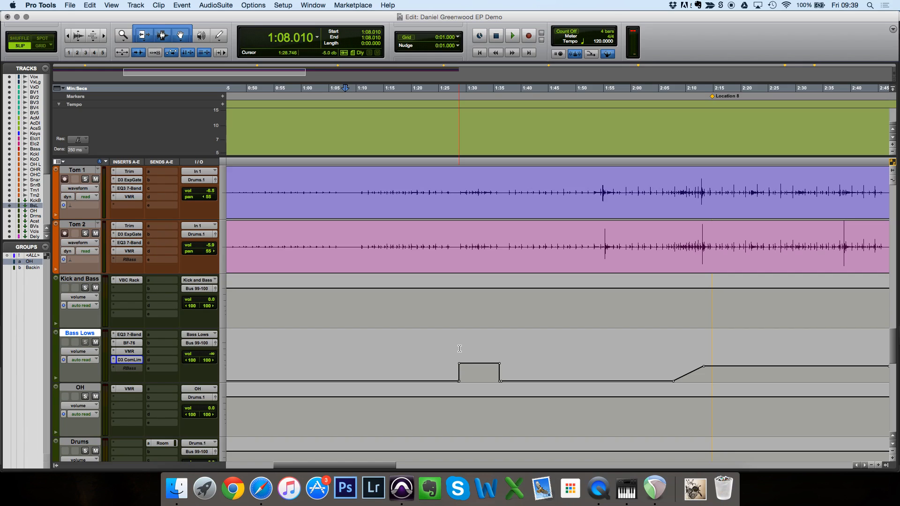
Step: Play the mix from about 2:10, stop it and examine the Bass Lows volume automation through to the song's end
click(689, 353)
key(space)
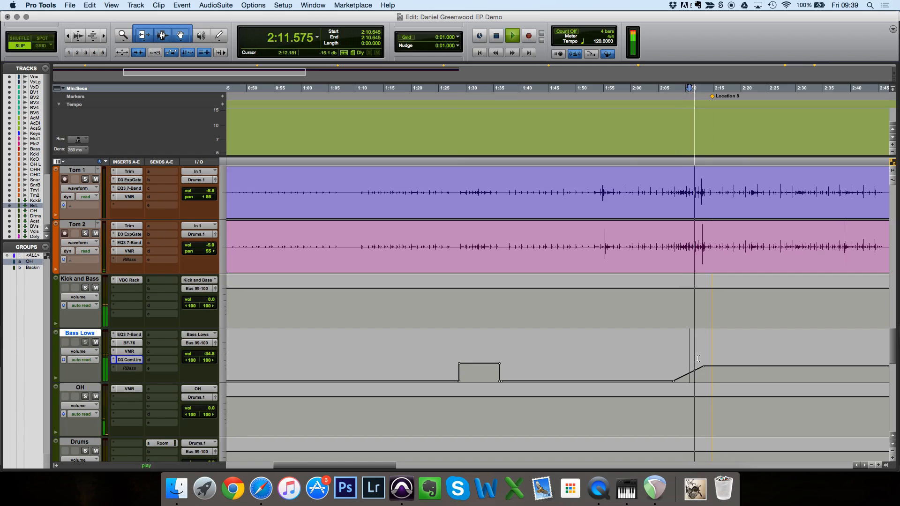
drag(384, 464, 425, 469)
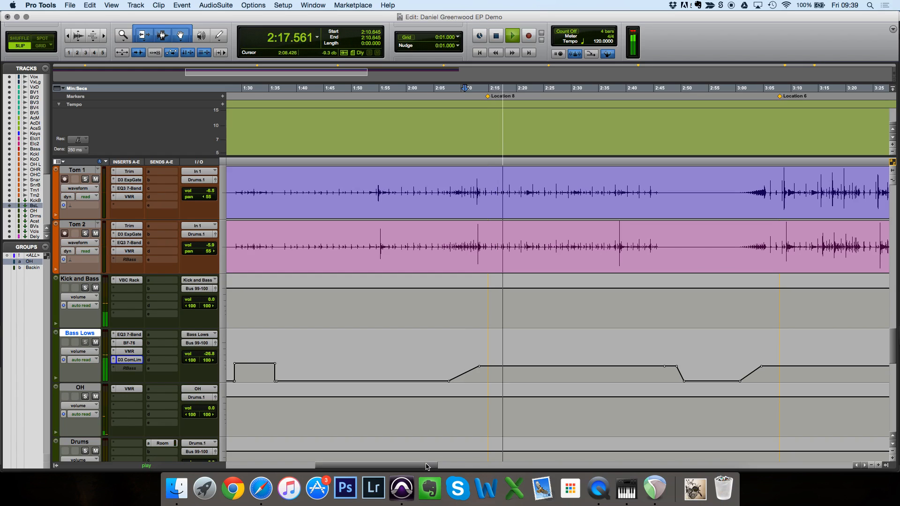
key(space)
drag(426, 467, 488, 467)
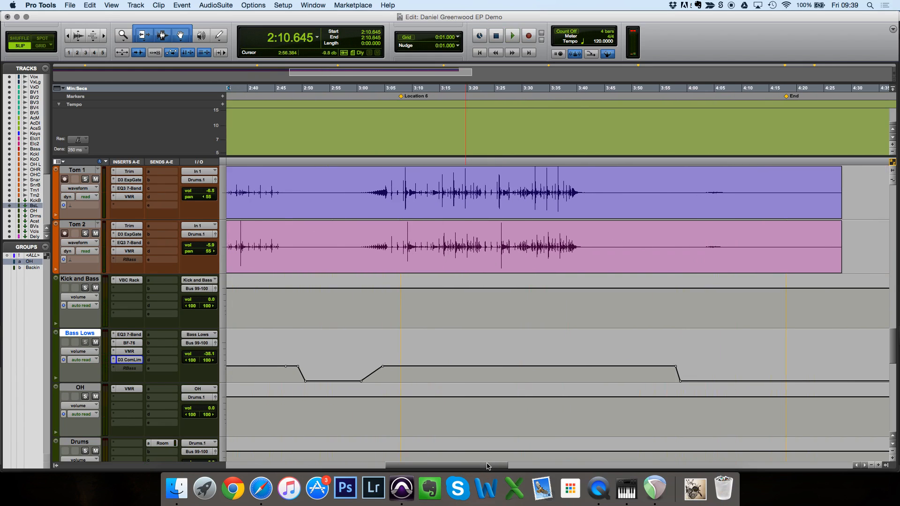
Step: Inspect the EQ3 7-Band filter settings on the Bass Lows track in the Mix window and close the plug-in
key(super+equal)
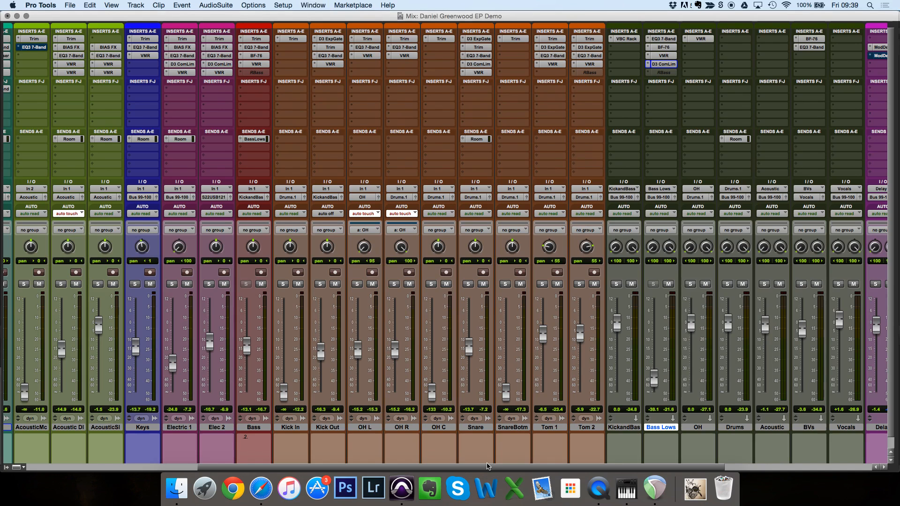
drag(486, 467, 594, 466)
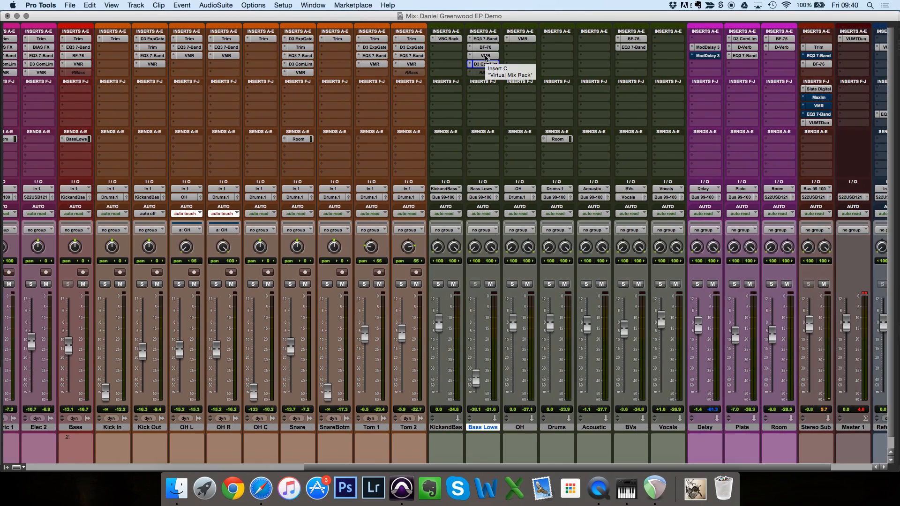
click(485, 39)
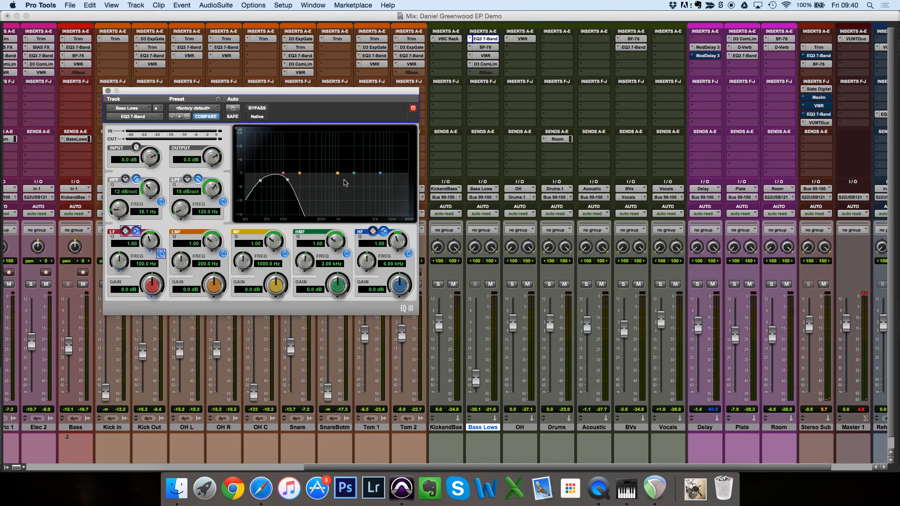
click(108, 91)
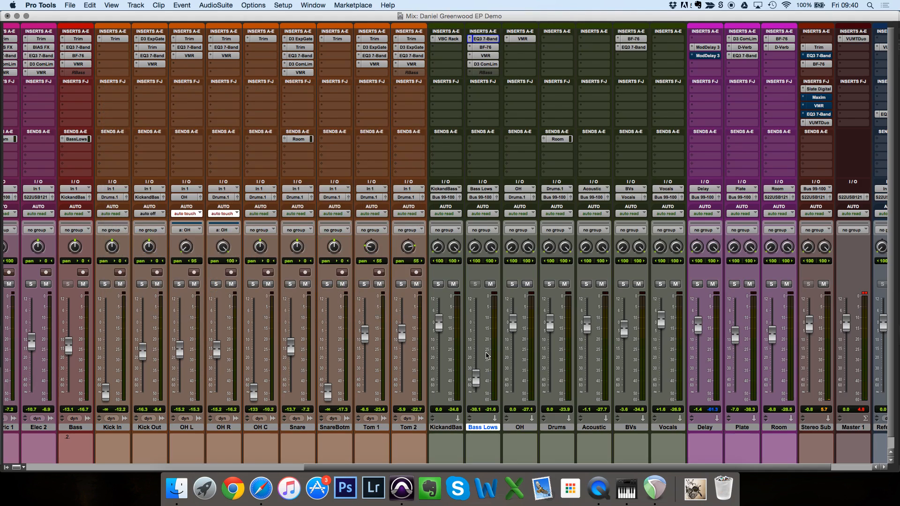